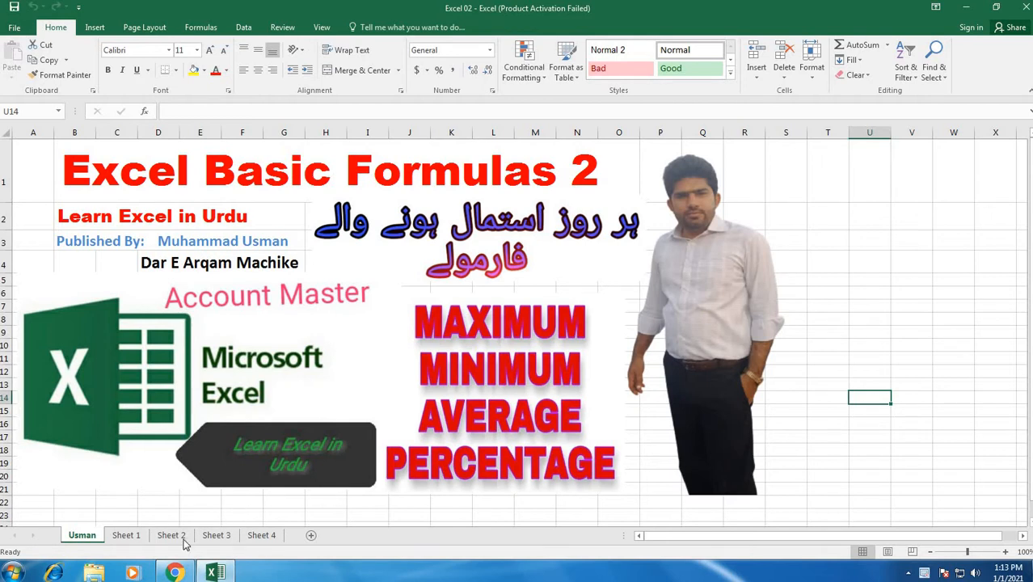
# Step: Open Sheet 1 and select cell D13 in the Maximum row beneath the English marks
pyautogui.click(135, 537)
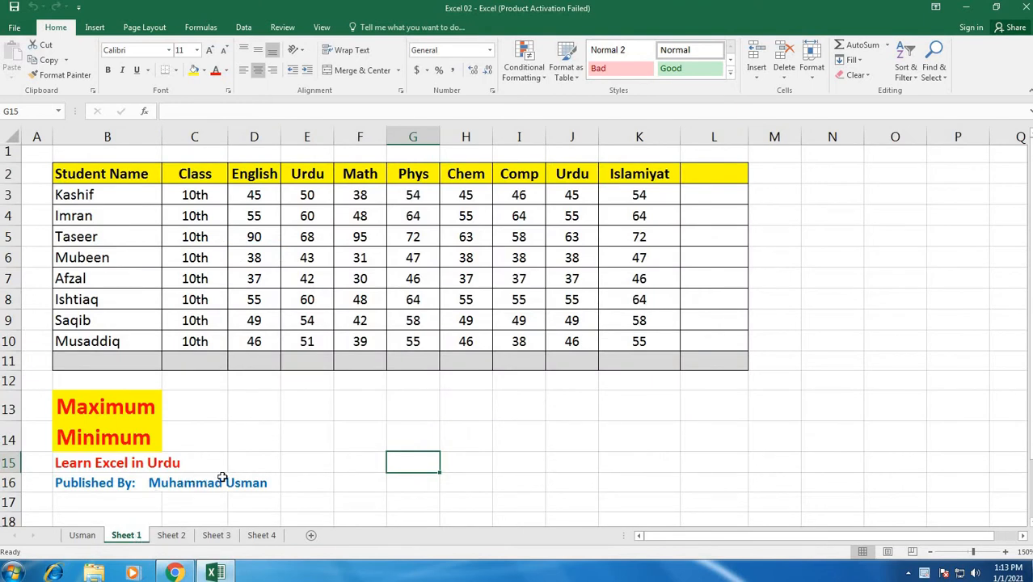
pyautogui.click(252, 409)
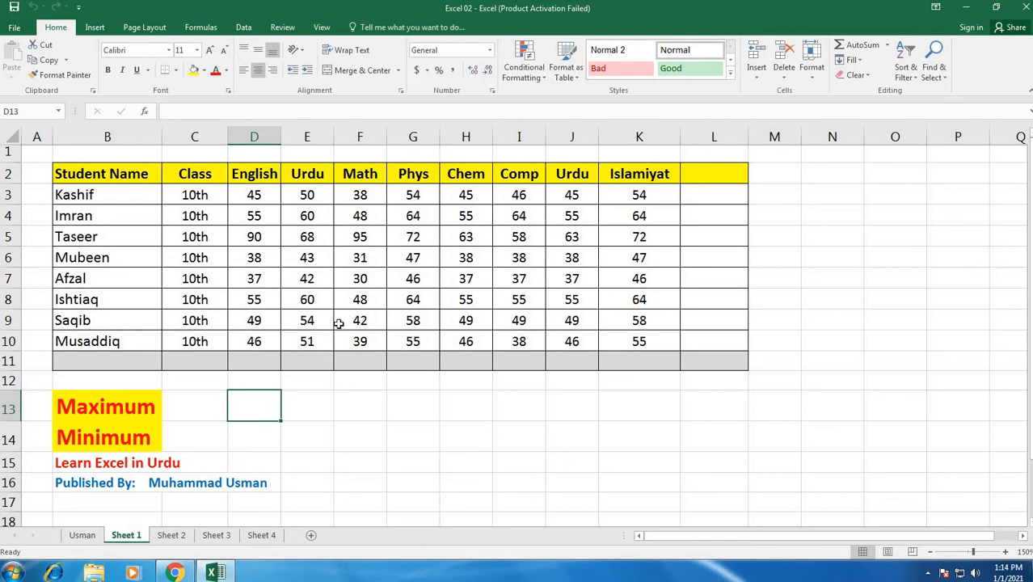
pyautogui.click(254, 362)
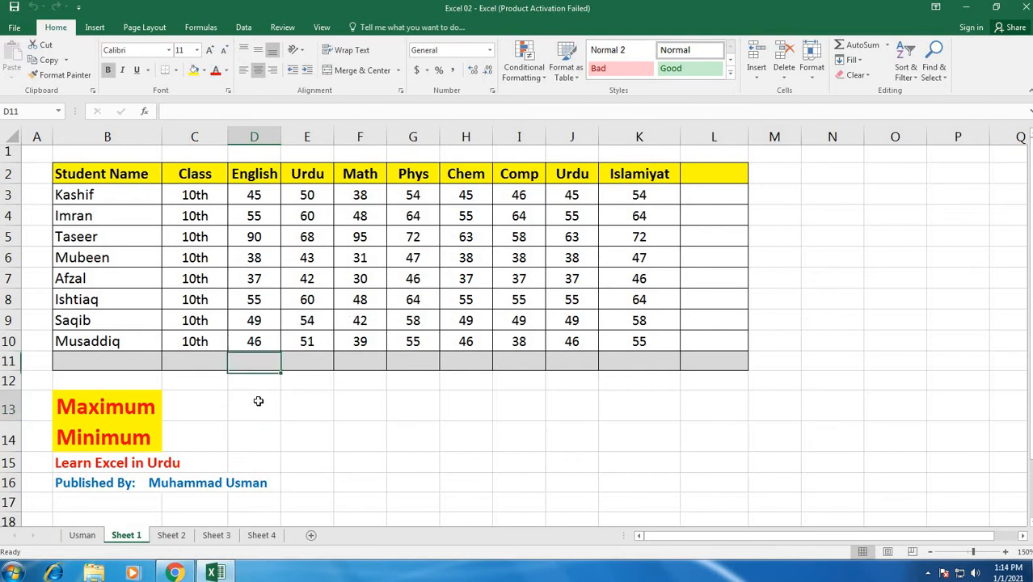
pyautogui.click(260, 408)
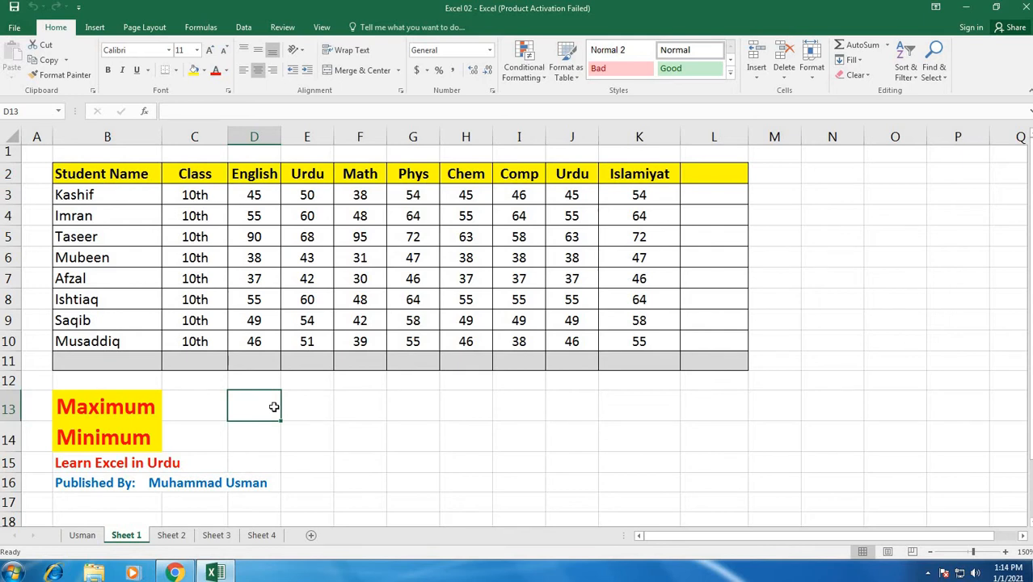
# Step: Enter =MAX(D3:D10) in D13 for the highest English mark and fill the formula across to K13
pyautogui.write('=')
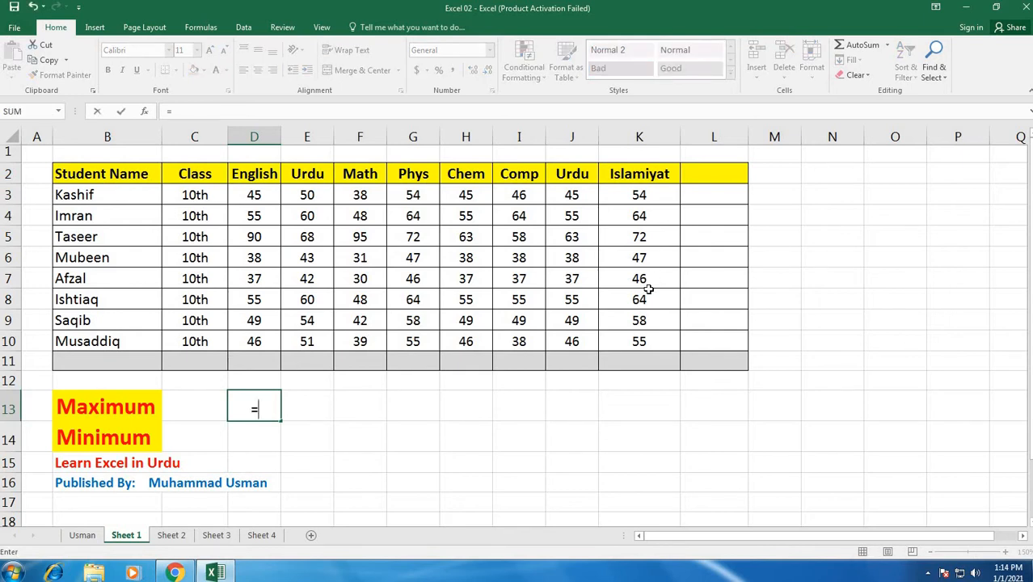
pyautogui.write('Max')
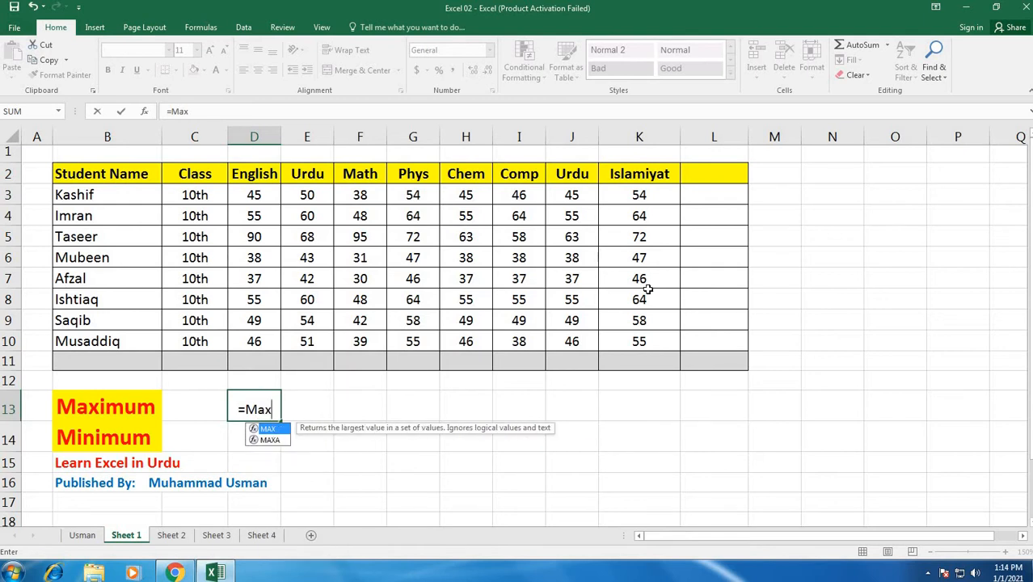
pyautogui.write('(')
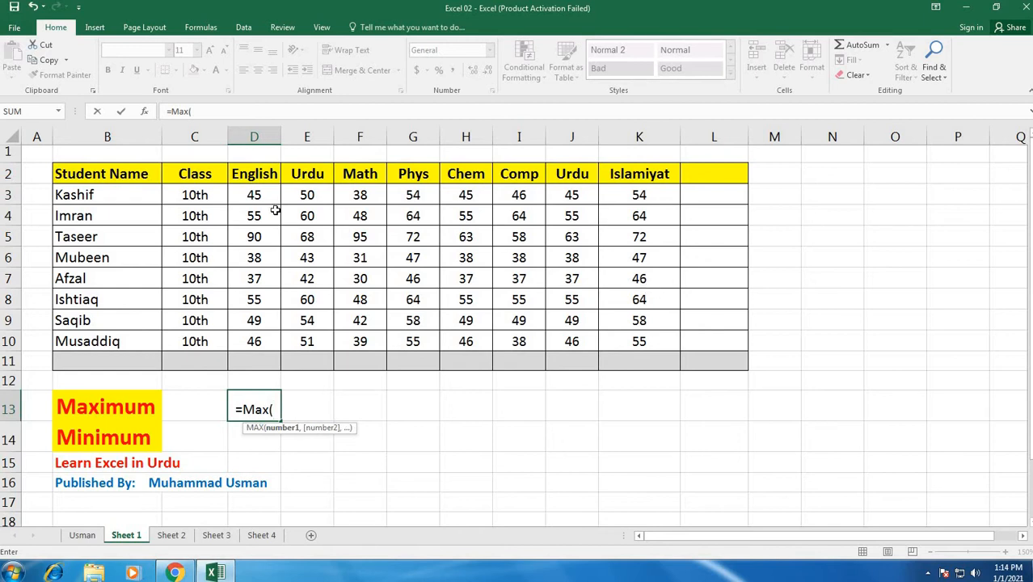
pyautogui.moveTo(260, 194); pyautogui.dragTo(273, 353)
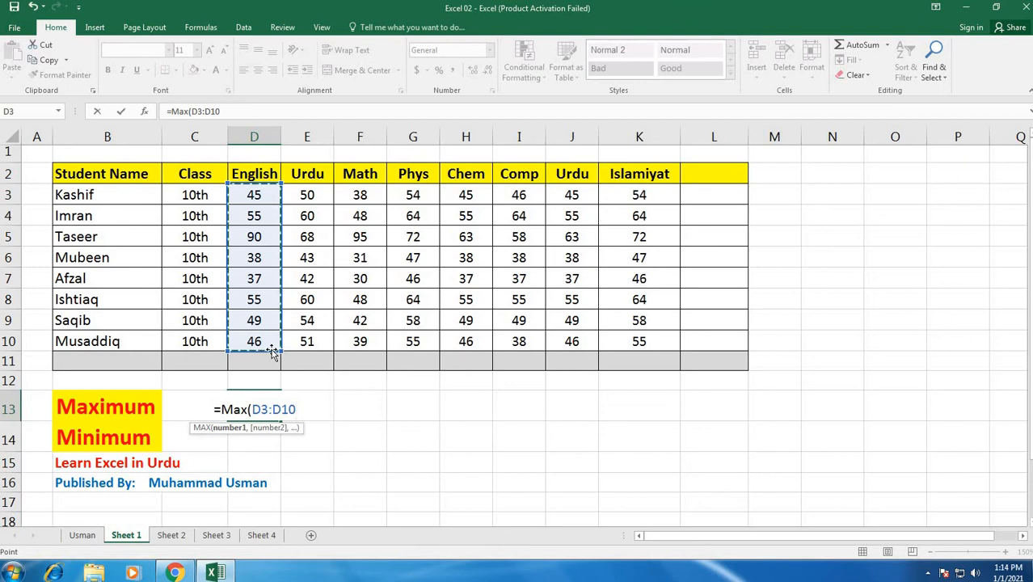
pyautogui.press('Return')
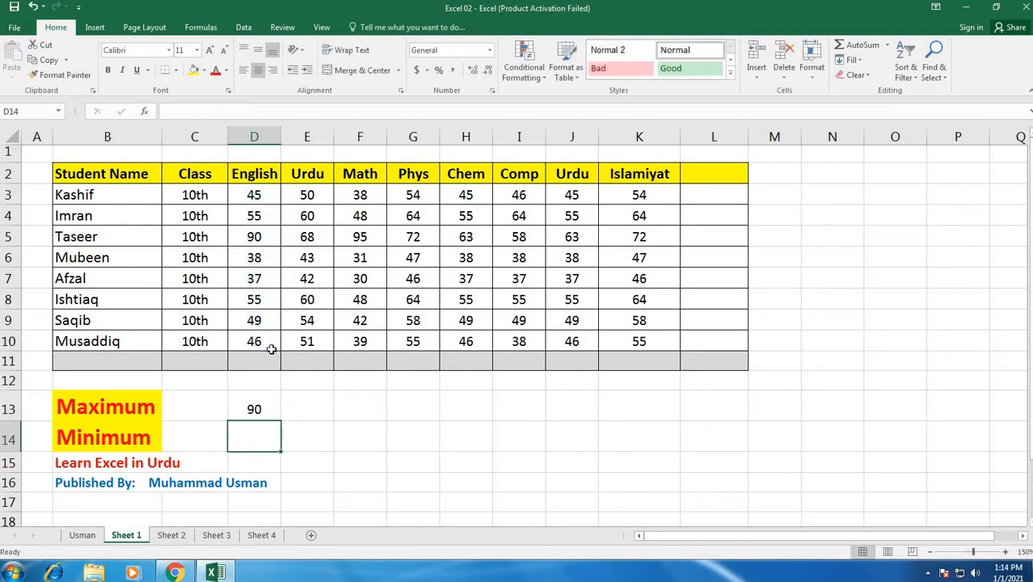
pyautogui.click(265, 405)
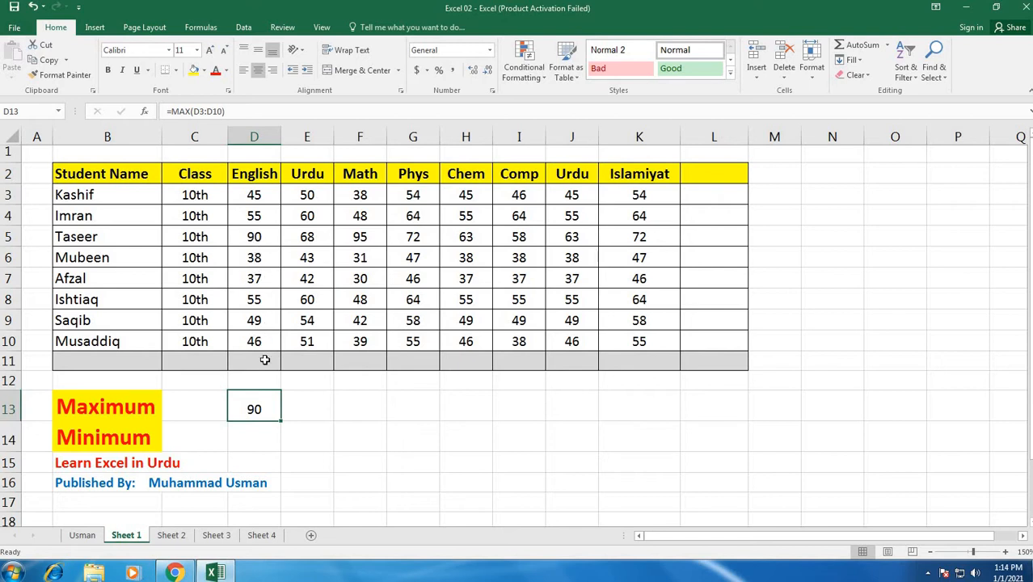
pyautogui.moveTo(279, 422); pyautogui.dragTo(687, 426)
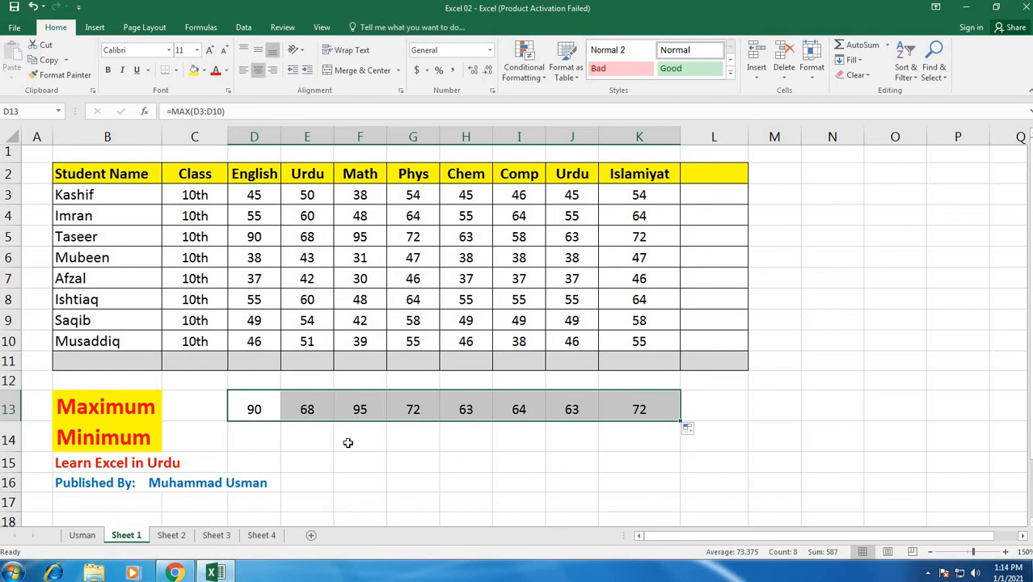
# Step: Enter =MAX(D3:K3) in L3 for the first student's highest mark and fill it down to L10
pyautogui.click(707, 194)
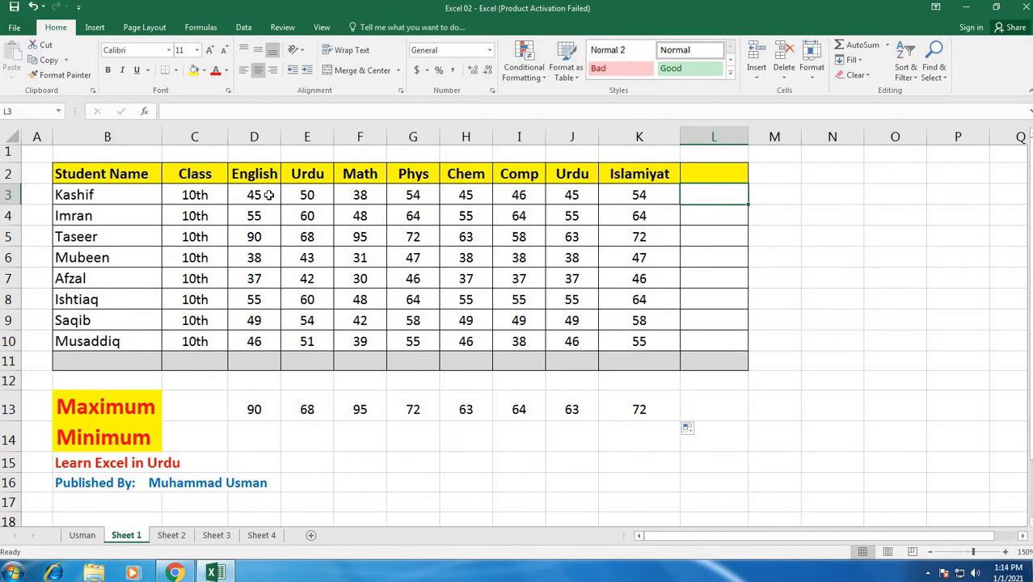
pyautogui.write('M')
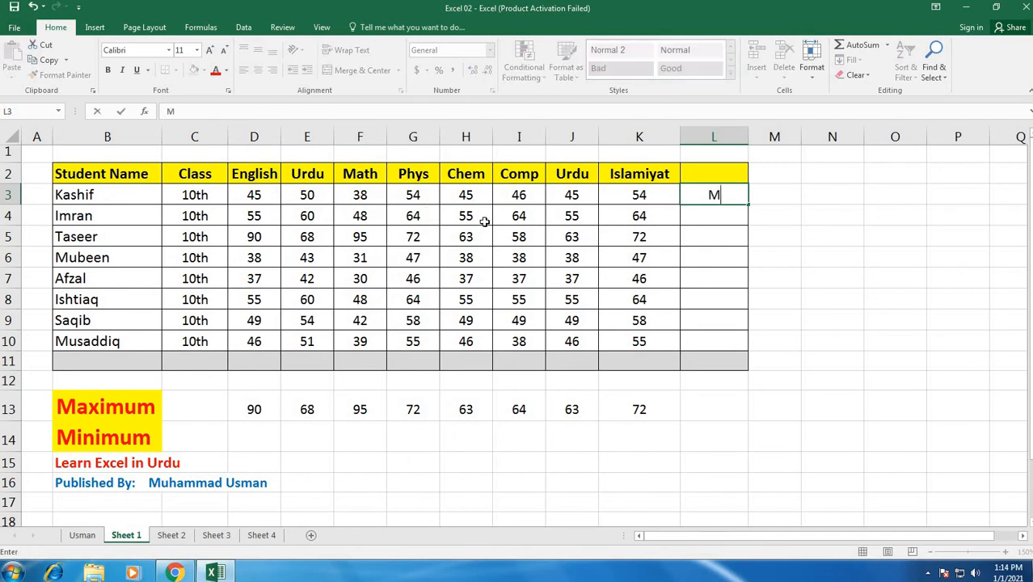
pyautogui.press('BackSpace')
pyautogui.write('=')
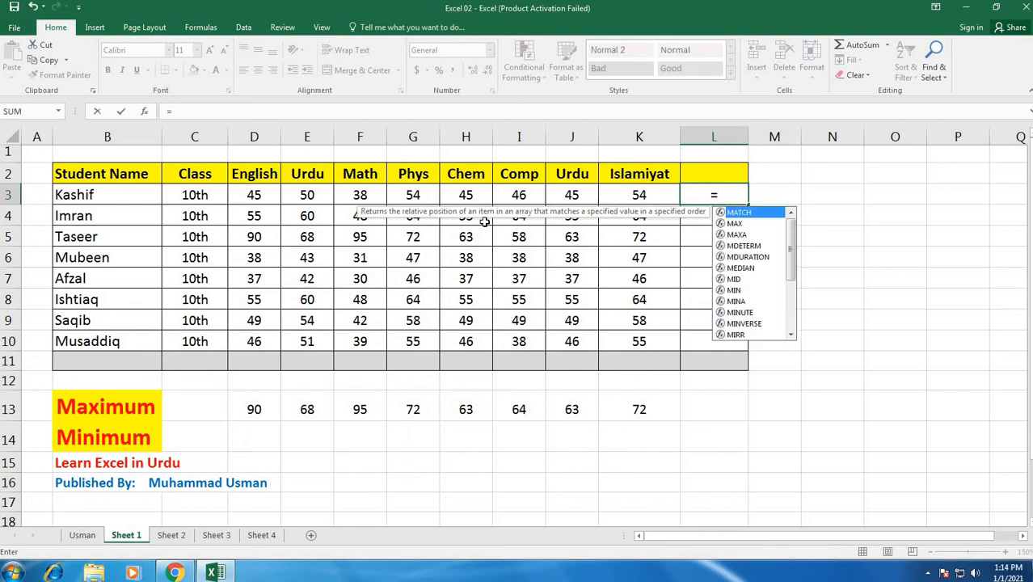
pyautogui.write('Max(')
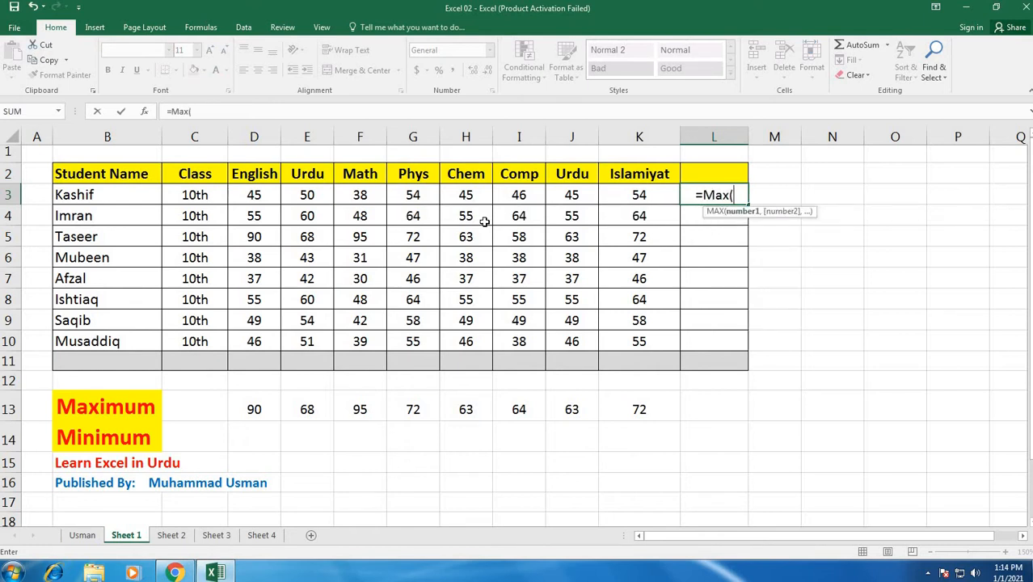
pyautogui.moveTo(259, 198); pyautogui.dragTo(604, 198)
pyautogui.press('Return')
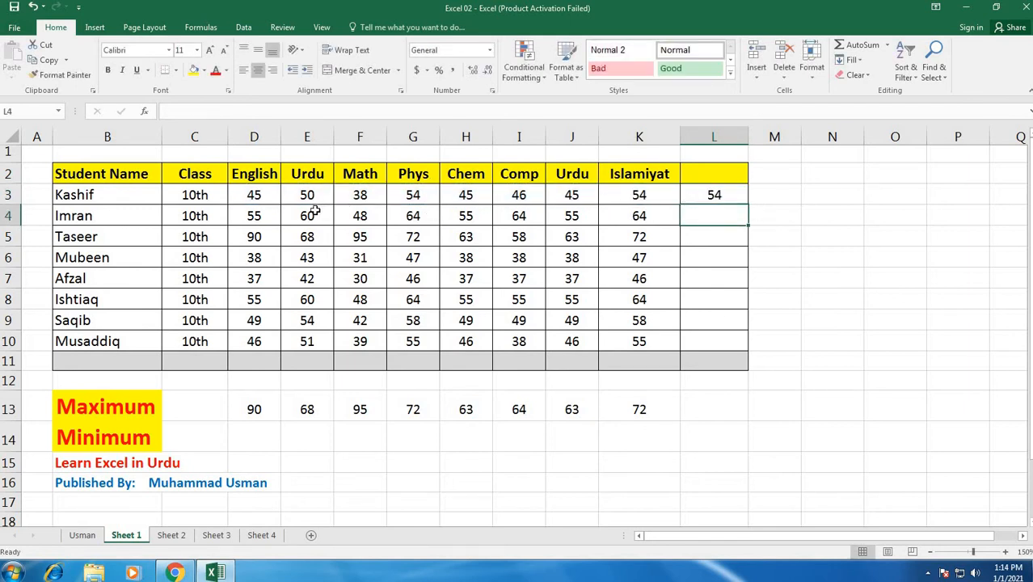
pyautogui.click(716, 195)
pyautogui.moveTo(748, 204); pyautogui.dragTo(739, 342)
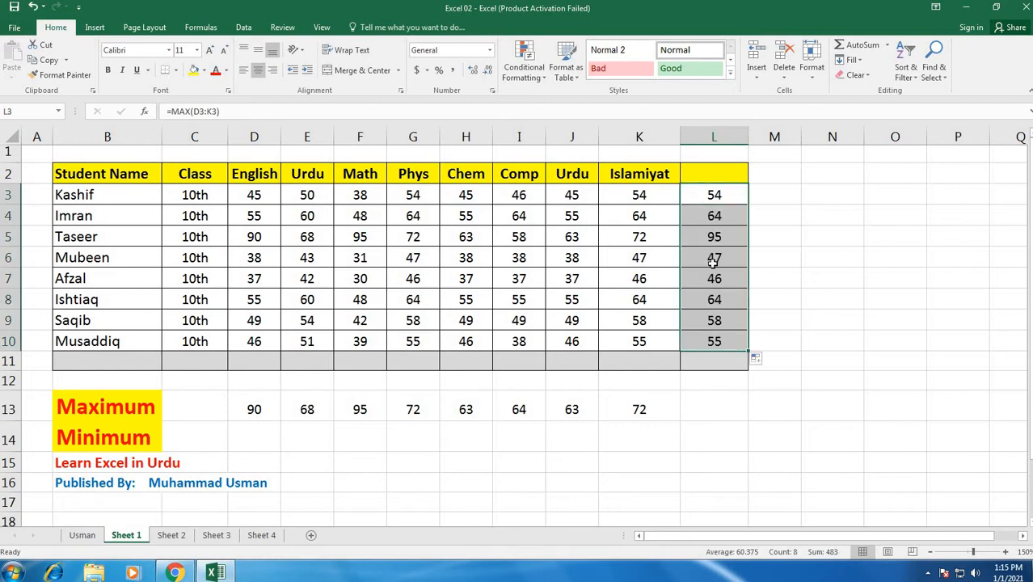
# Step: Delete the maximum formulas from column L and from D13:K13
pyautogui.moveTo(717, 196); pyautogui.dragTo(716, 442)
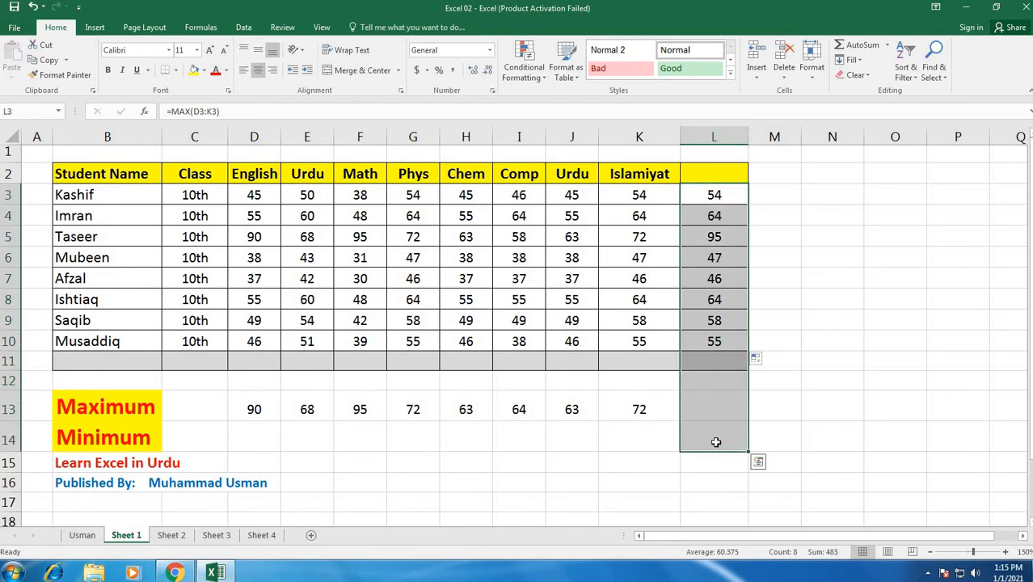
pyautogui.press('Delete')
pyautogui.moveTo(246, 406); pyautogui.dragTo(635, 407)
pyautogui.press('Delete')
# Step: Enter =MIN(D3:D10) in D14 for the lowest English mark and fill the formula across to K14
pyautogui.click(258, 440)
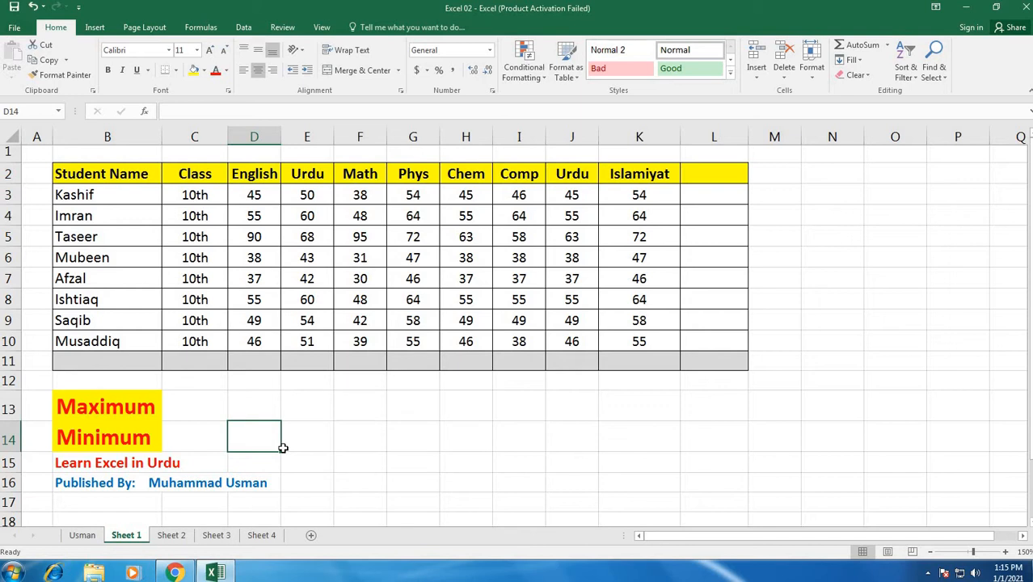
pyautogui.write('=Min')
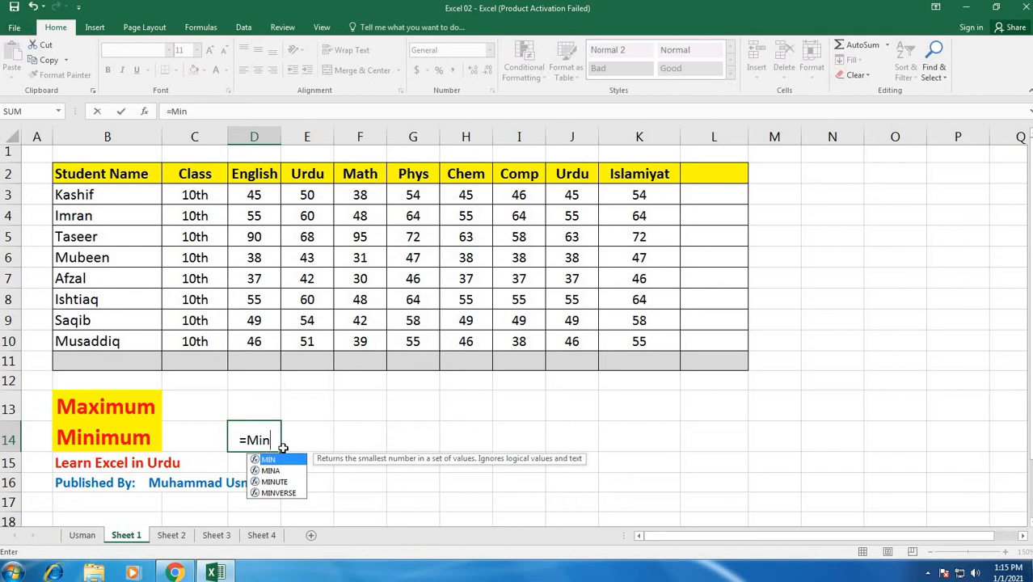
pyautogui.write('(')
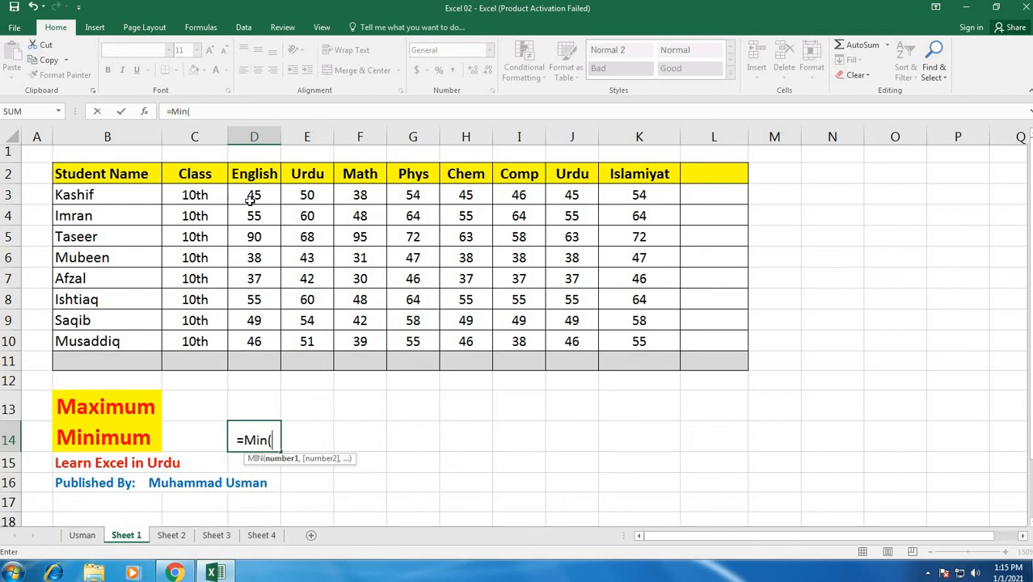
pyautogui.moveTo(249, 201); pyautogui.dragTo(252, 344)
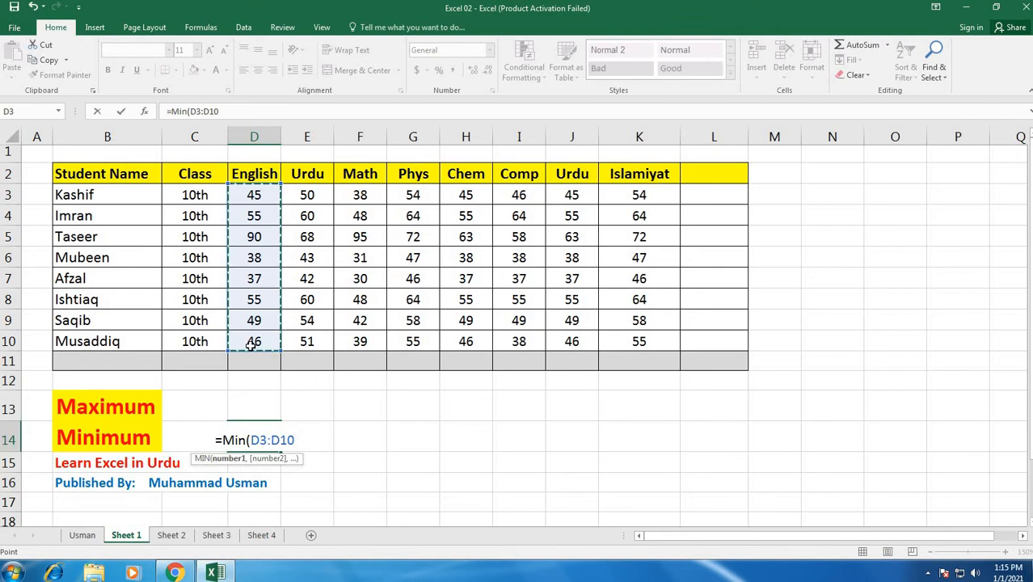
pyautogui.press('Return')
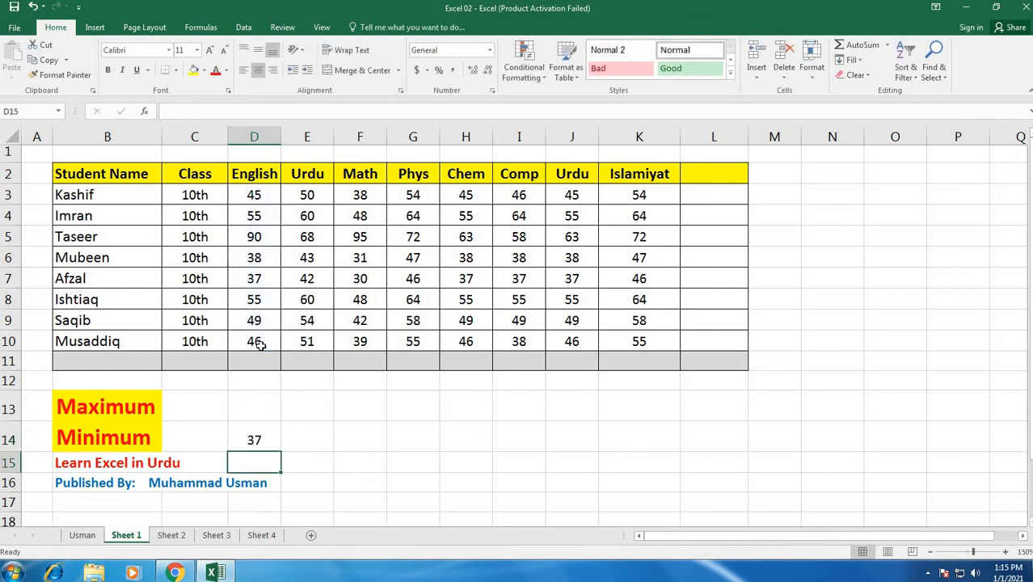
pyautogui.click(262, 443)
pyautogui.moveTo(280, 453); pyautogui.dragTo(650, 441)
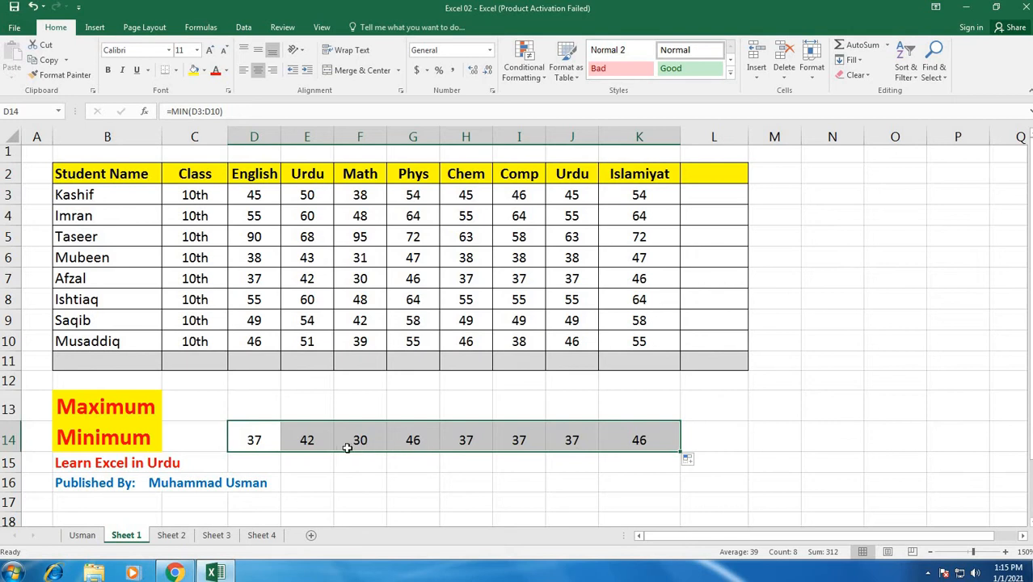
pyautogui.click(485, 468)
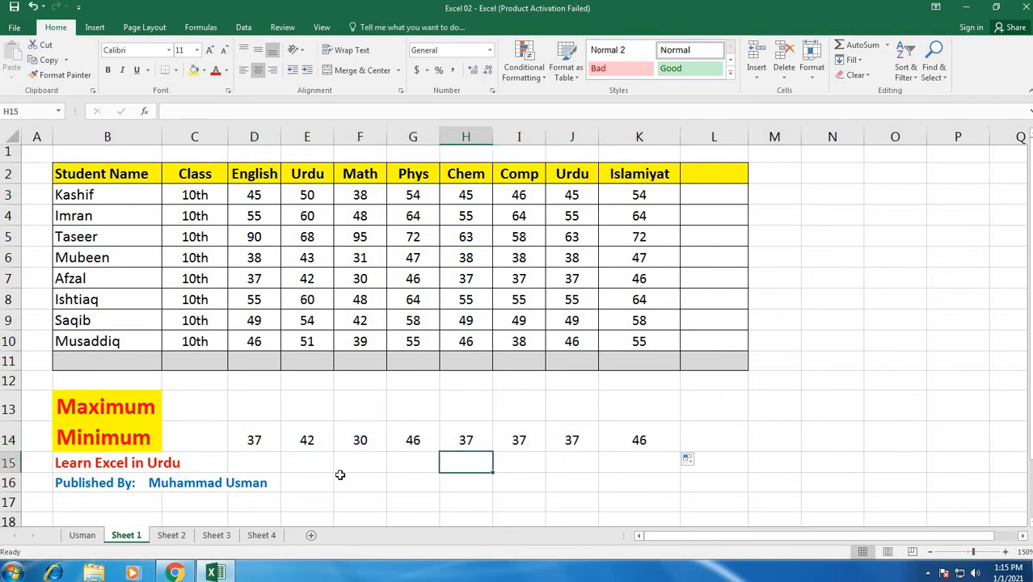
# Step: On Sheet 2, enter =AVERAGE(D4:K4) in L4 and fill the formula down the Average column to L11
pyautogui.click(173, 539)
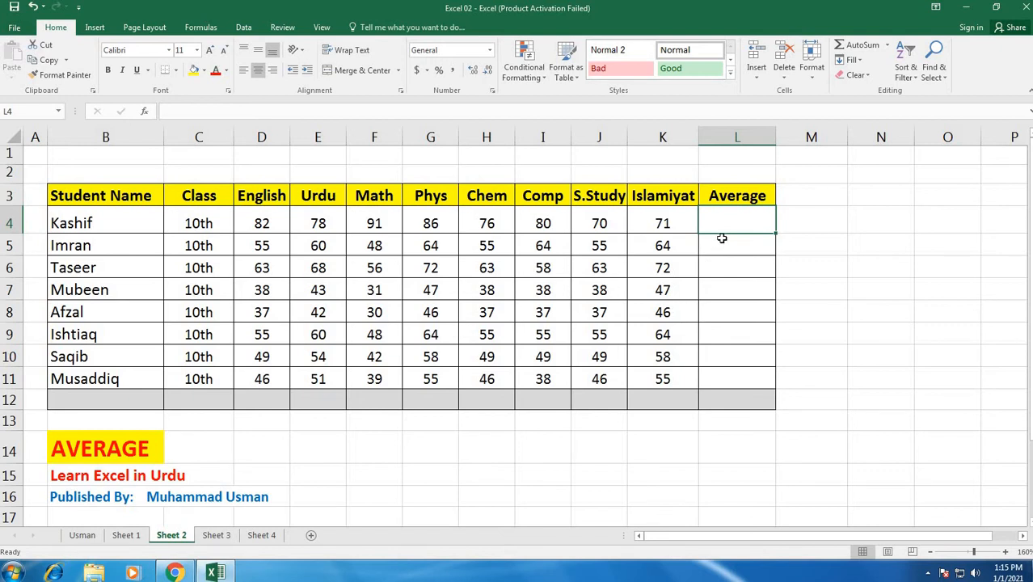
pyautogui.write('=')
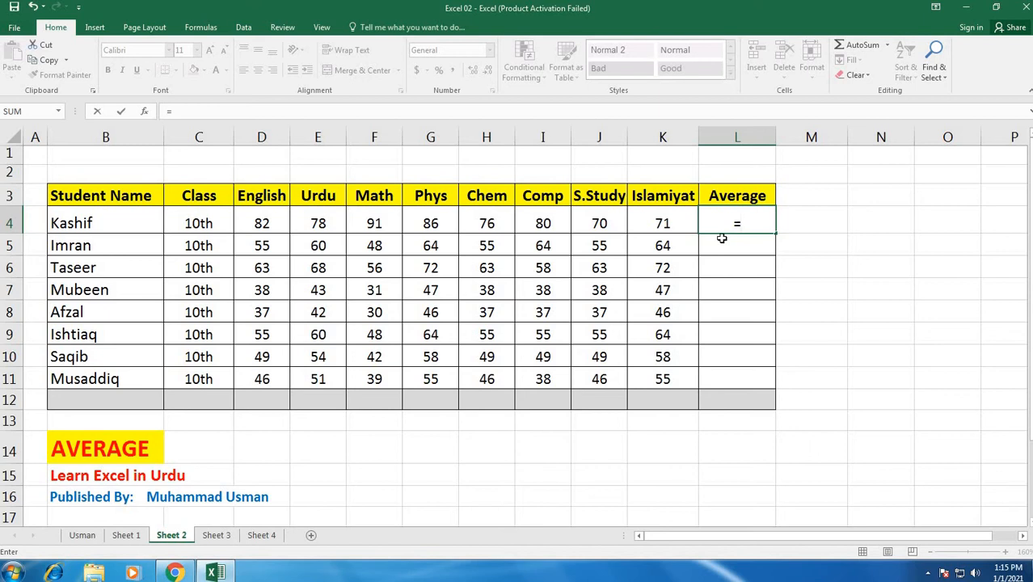
pyautogui.write('Average')
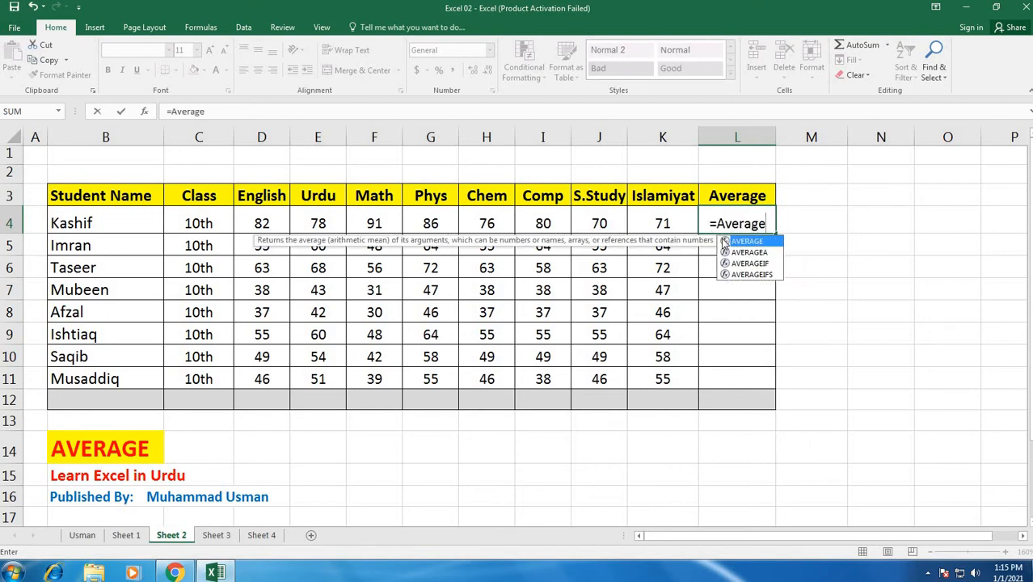
pyautogui.write('(')
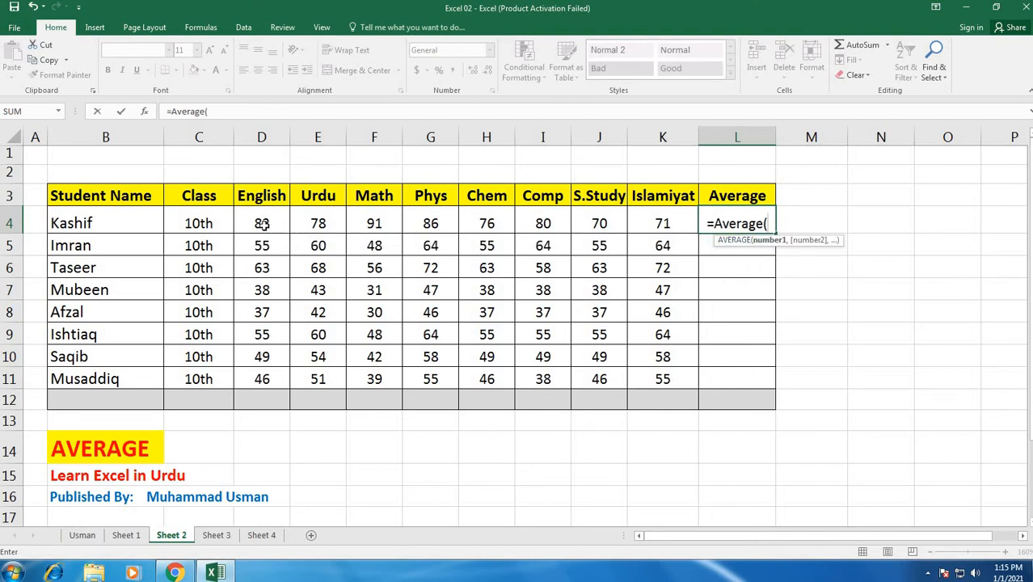
pyautogui.moveTo(263, 225); pyautogui.dragTo(646, 234)
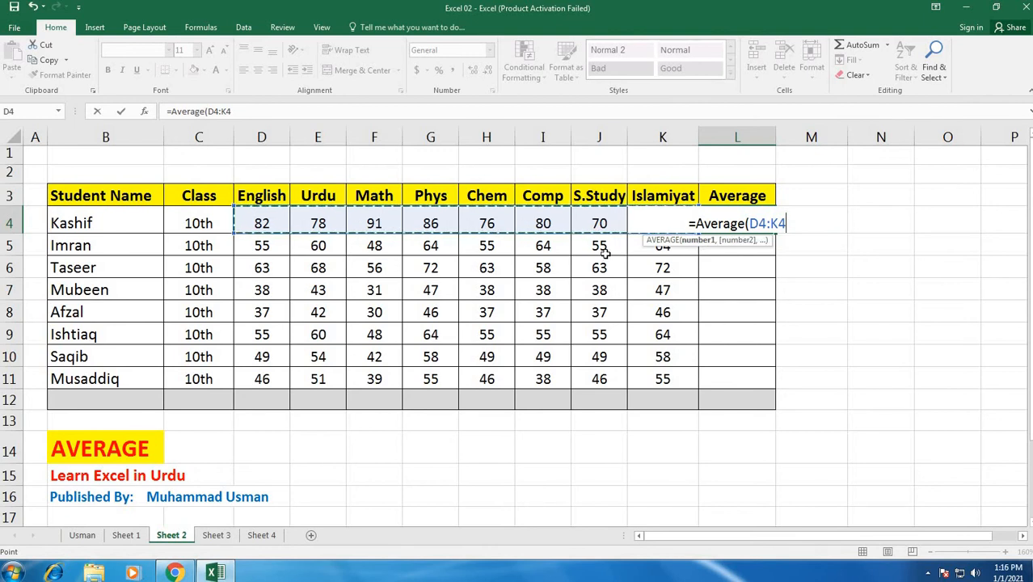
pyautogui.press('Return')
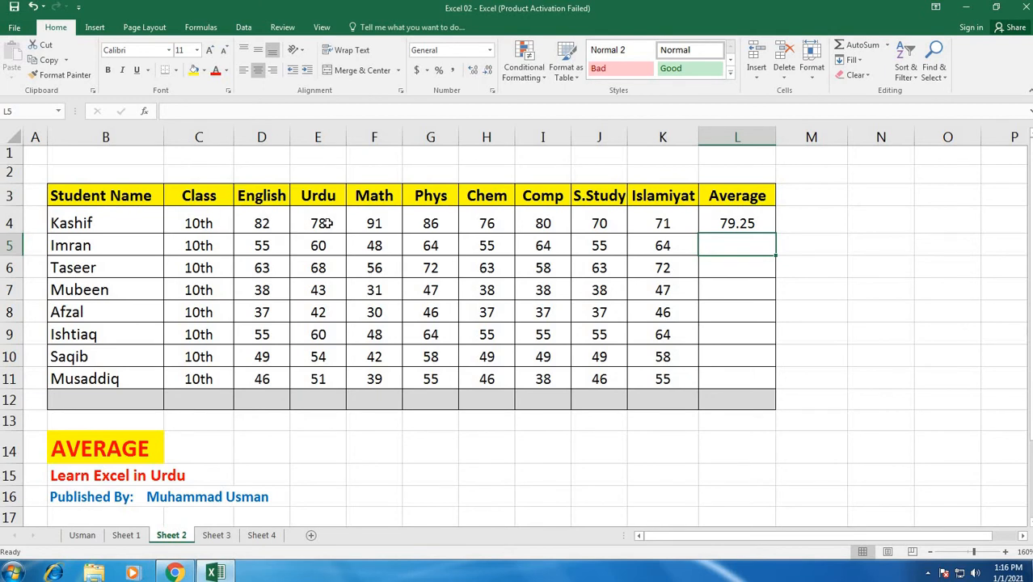
pyautogui.click(750, 223)
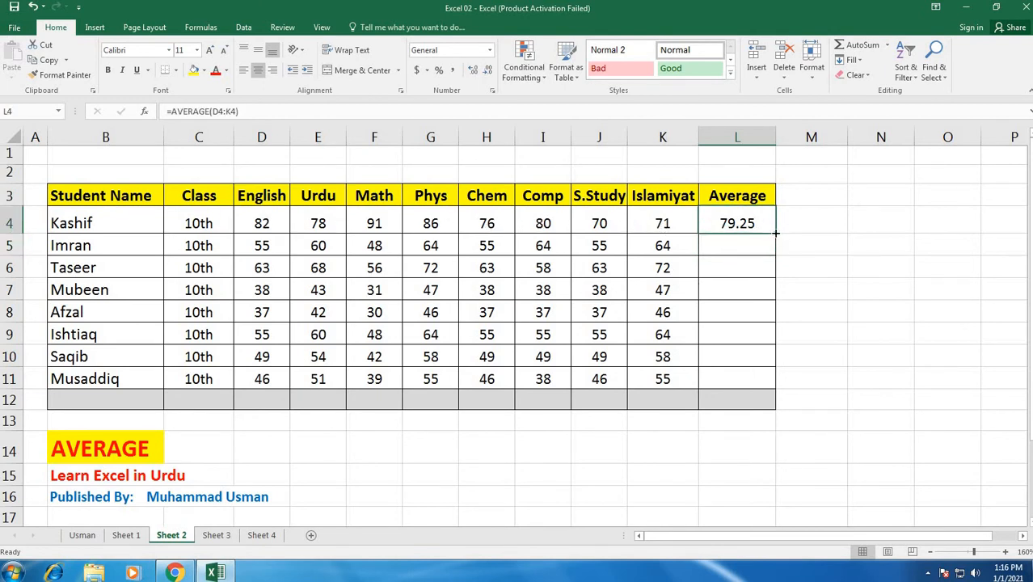
pyautogui.moveTo(775, 233); pyautogui.dragTo(775, 388)
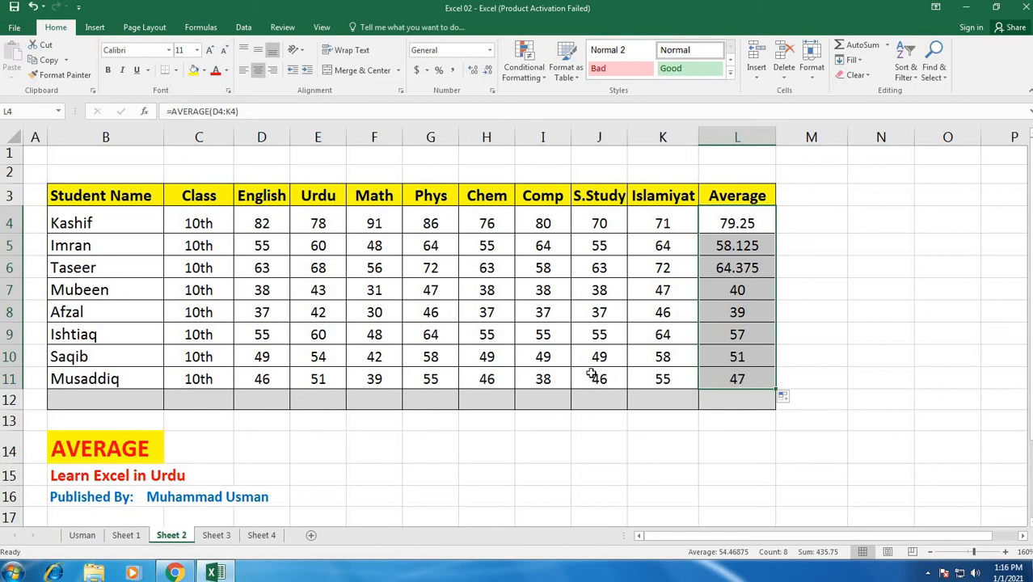
# Step: Open Sheet 3 with the Obtained, Total and %age columns
pyautogui.click(215, 535)
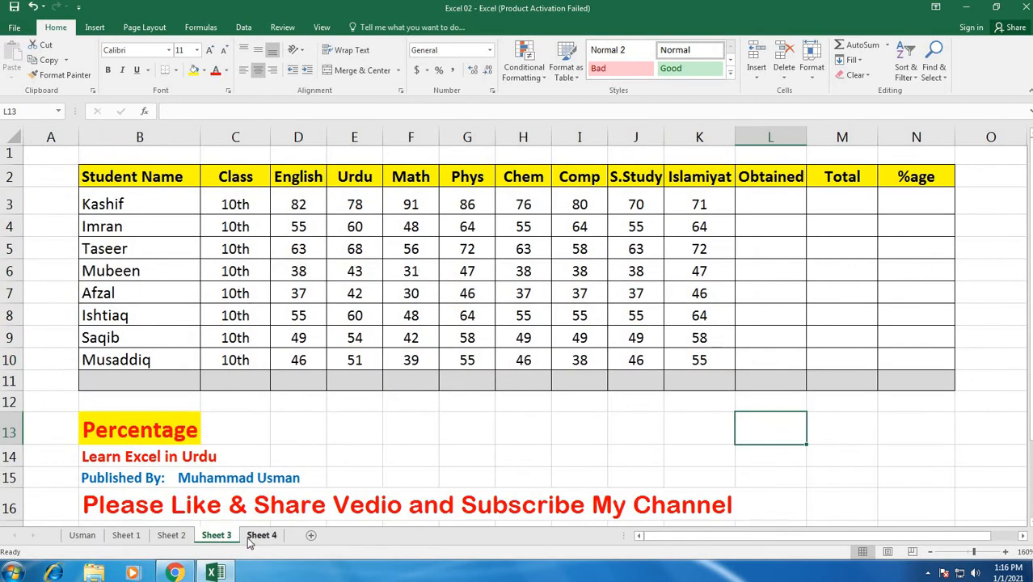